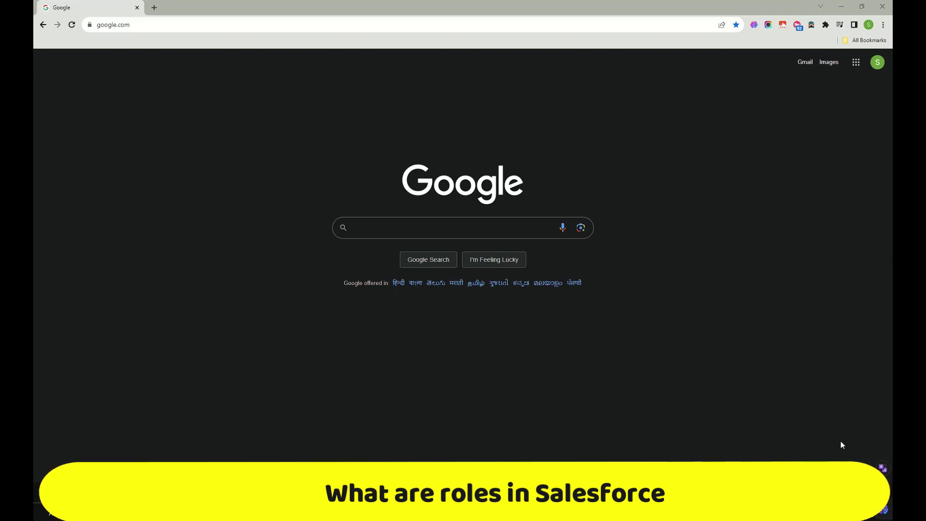
Launch the Access related ORG playground from the Hands-On Orgs bookmark and open Salesforce Inspector.
{"action": "left_click", "coordinate": [871, 42]}
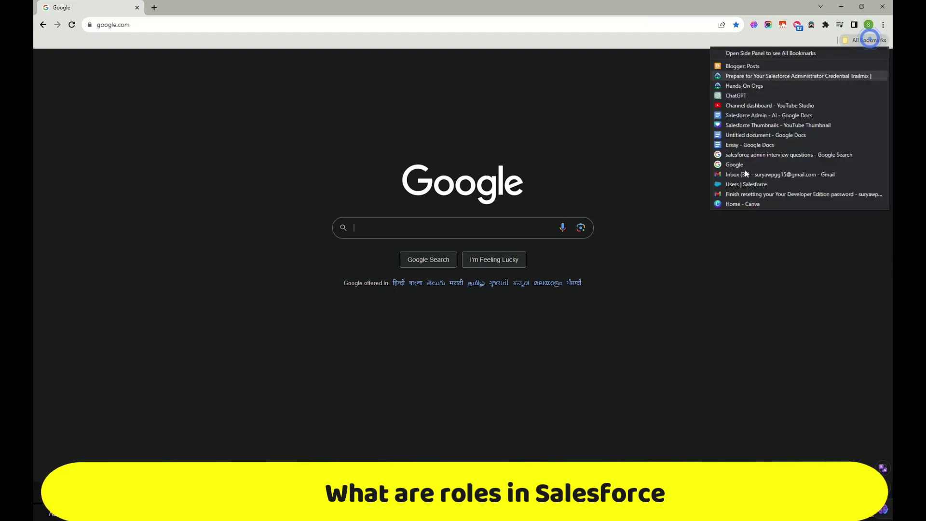
{"action": "left_click", "coordinate": [744, 86]}
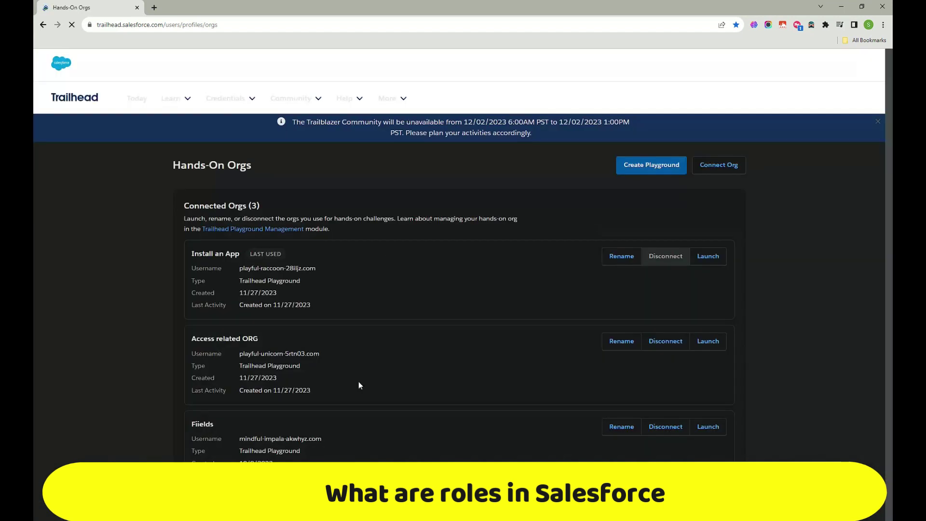
{"action": "scroll", "coordinate": [344, 310], "scroll_direction": "down", "scroll_amount": 5}
{"action": "scroll", "coordinate": [378, 279], "scroll_direction": "up", "scroll_amount": 6}
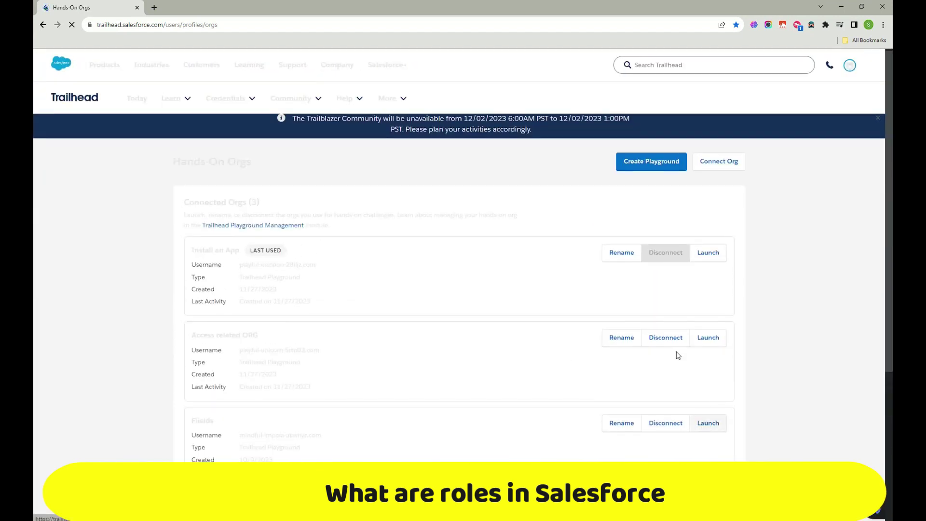
{"action": "left_click", "coordinate": [707, 339]}
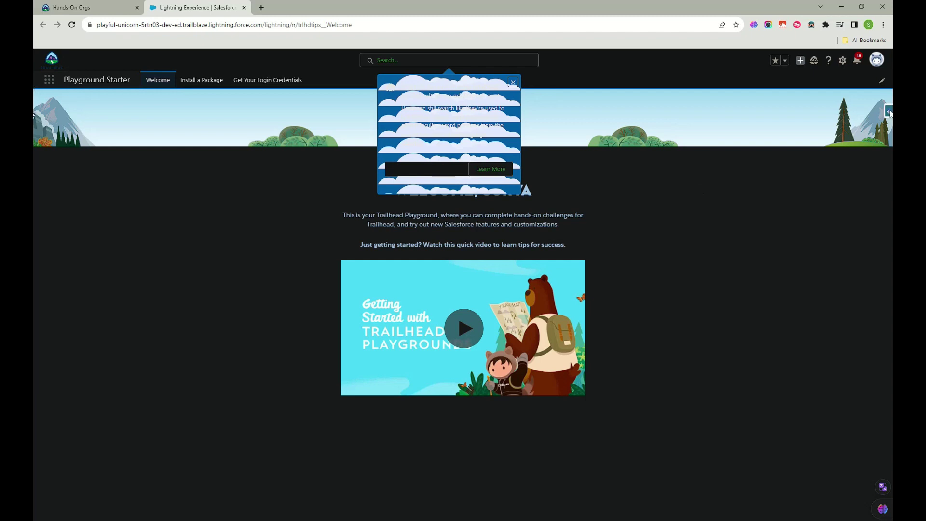
{"action": "left_click", "coordinate": [890, 111]}
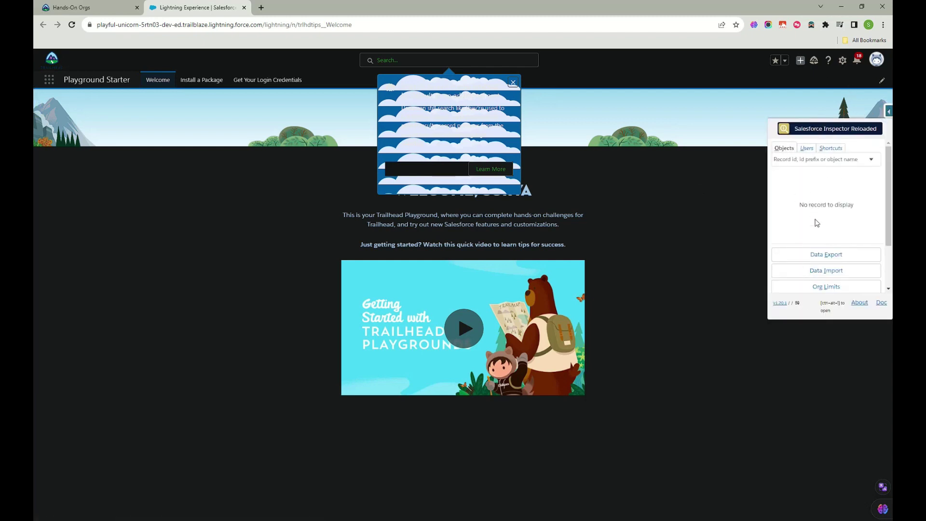
Filter Setup's Quick Find to 'roles', open the Roles page, and dismiss the tips popup.
{"action": "scroll", "coordinate": [817, 223], "scroll_direction": "down", "scroll_amount": 2}
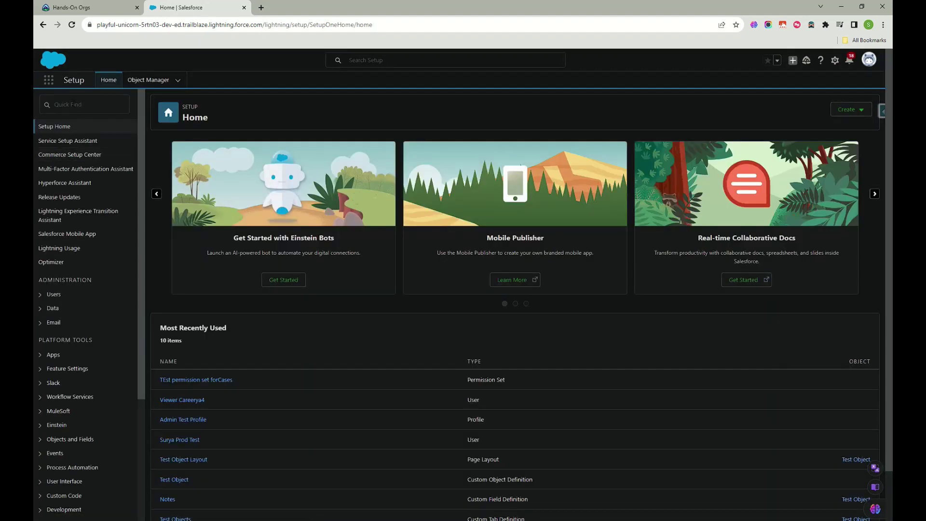
{"action": "left_click", "coordinate": [82, 103]}
{"action": "left_click", "coordinate": [82, 103]}
{"action": "type", "text": "r"}
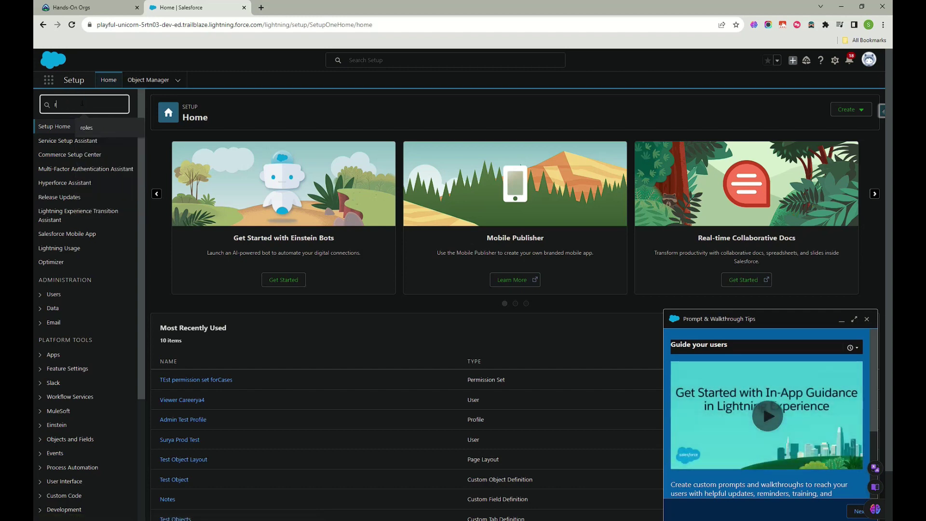
{"action": "left_click", "coordinate": [98, 127]}
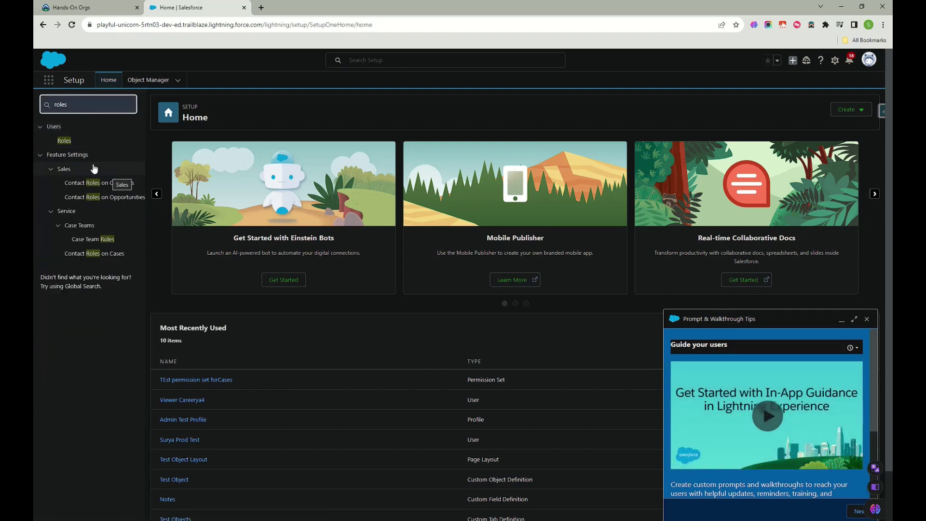
{"action": "left_click", "coordinate": [67, 140]}
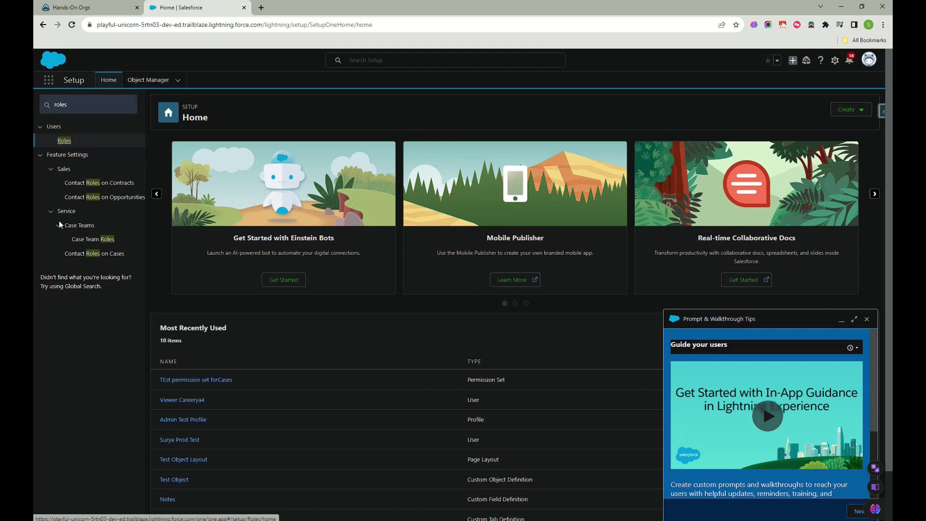
{"action": "left_click", "coordinate": [867, 321]}
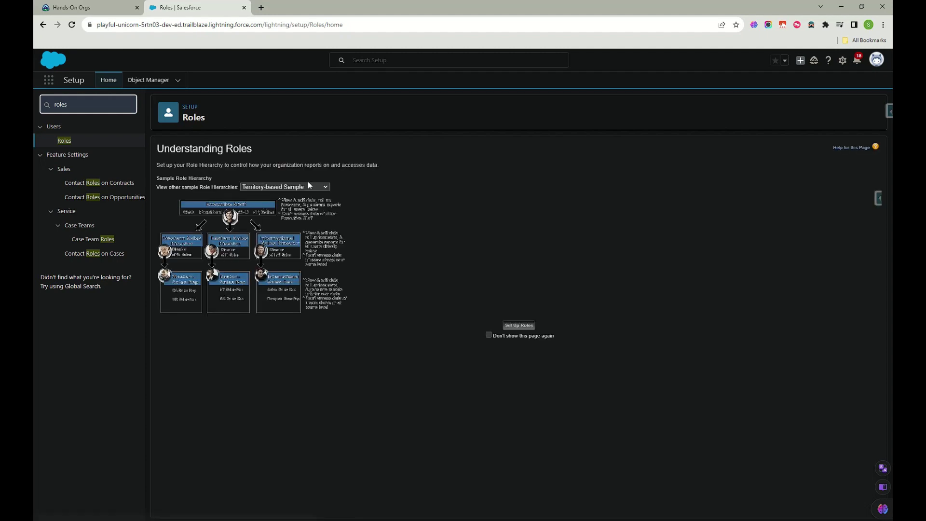
Keep the Territory-based Sample, start setting up the role hierarchy, and expand the CEO role.
{"action": "left_click", "coordinate": [314, 186]}
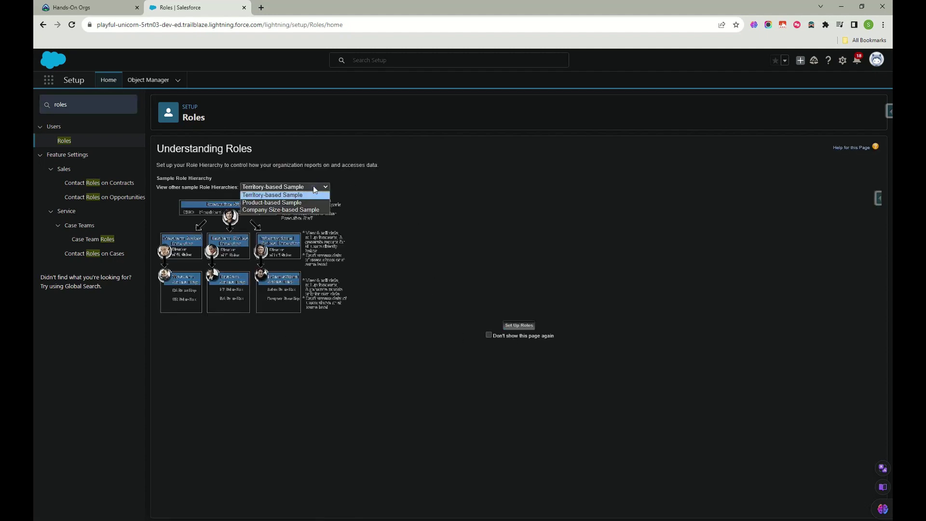
{"action": "left_click", "coordinate": [283, 195]}
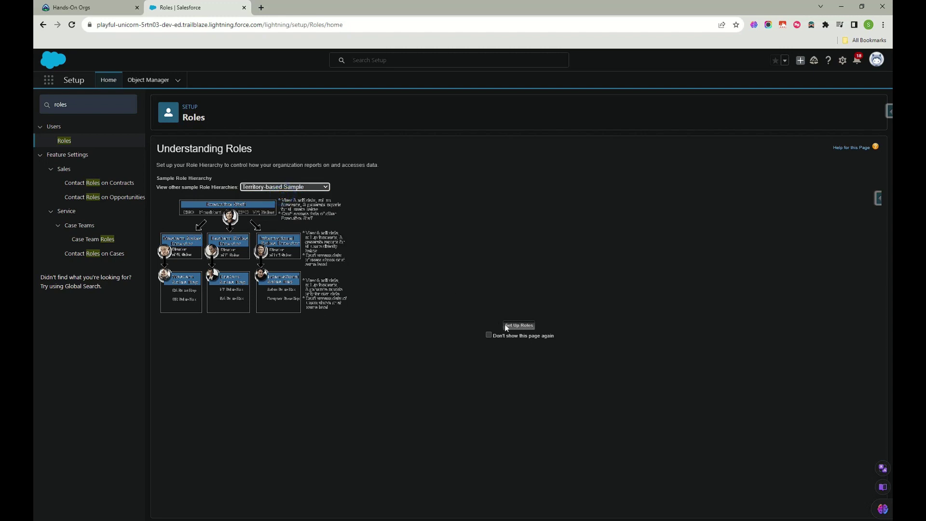
{"action": "left_click", "coordinate": [518, 325]}
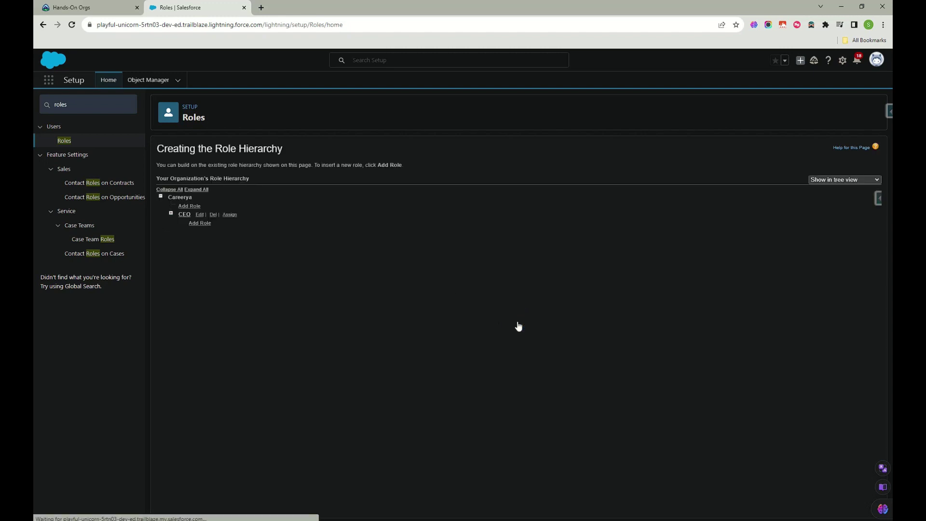
{"action": "left_click", "coordinate": [171, 213]}
{"action": "left_click", "coordinate": [171, 213]}
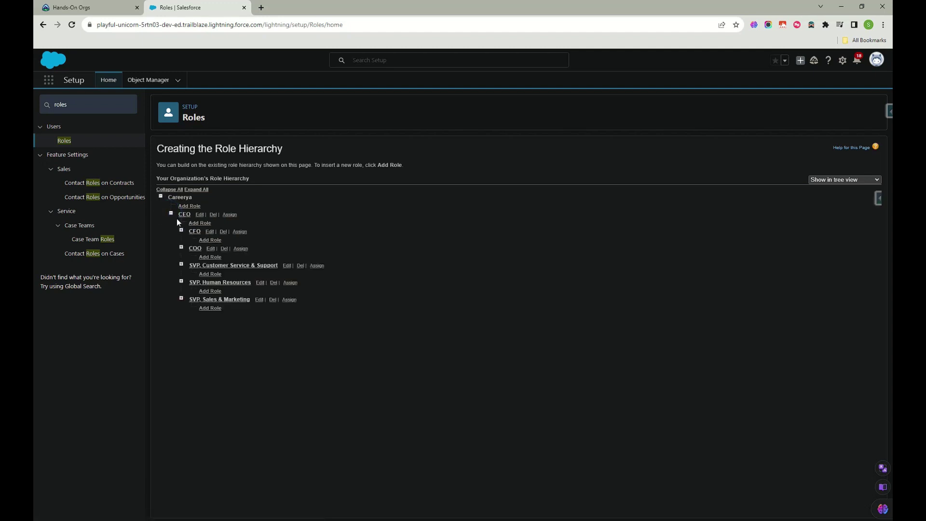
Turn Dark Reader to a light theme for the Setup page.
{"action": "left_click", "coordinate": [812, 24]}
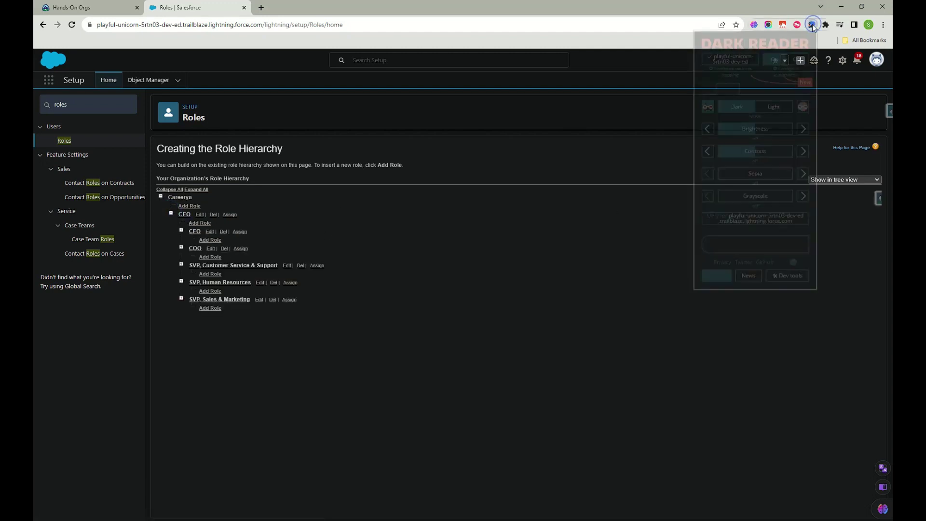
{"action": "left_click", "coordinate": [730, 60]}
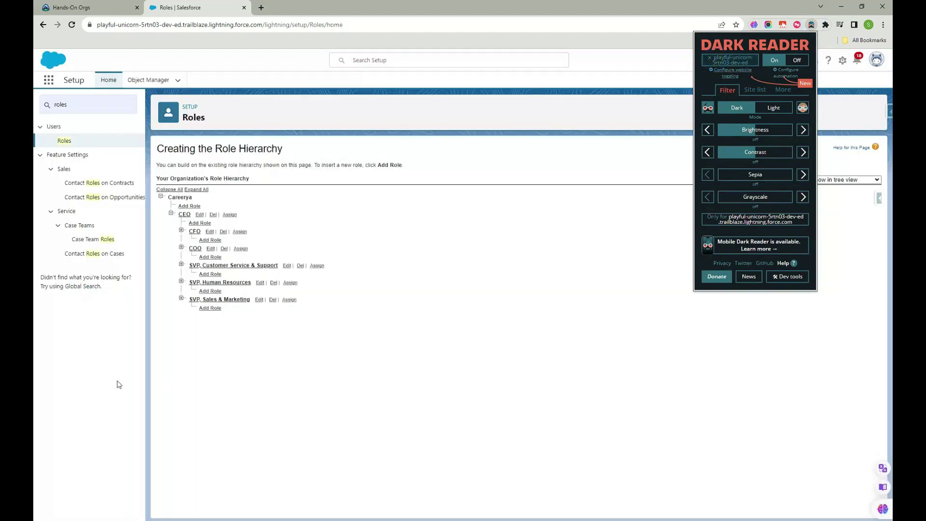
{"action": "left_click", "coordinate": [181, 231]}
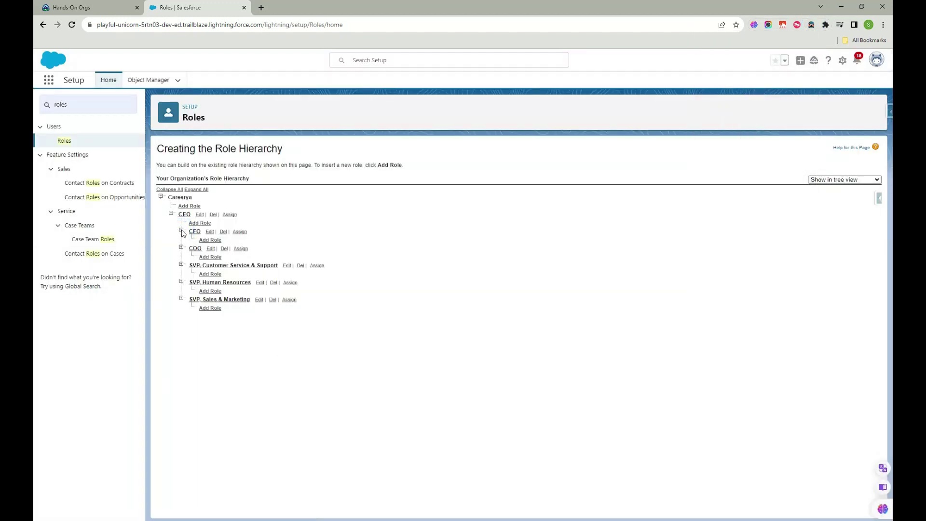
Expand the COO, Customer Support, Human Resources and Sales & Marketing branches under CEO.
{"action": "left_click", "coordinate": [181, 247]}
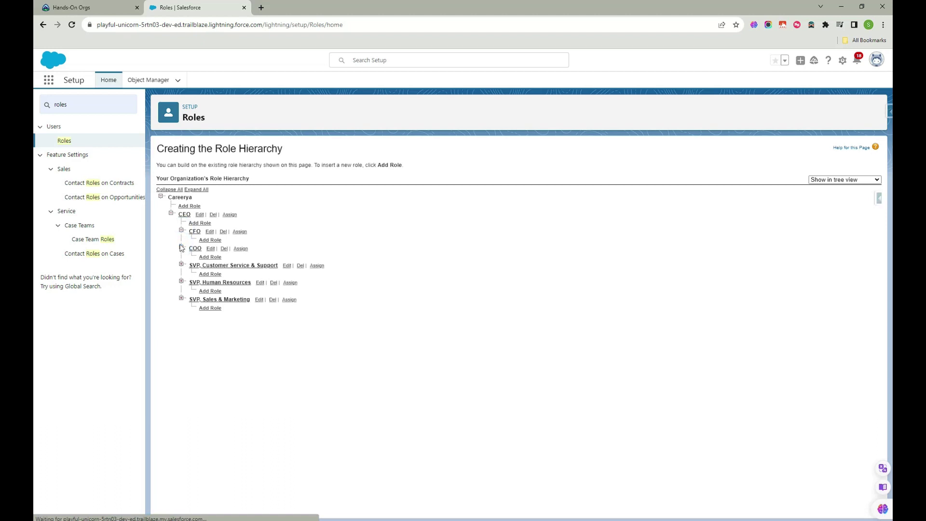
{"action": "left_click", "coordinate": [181, 265]}
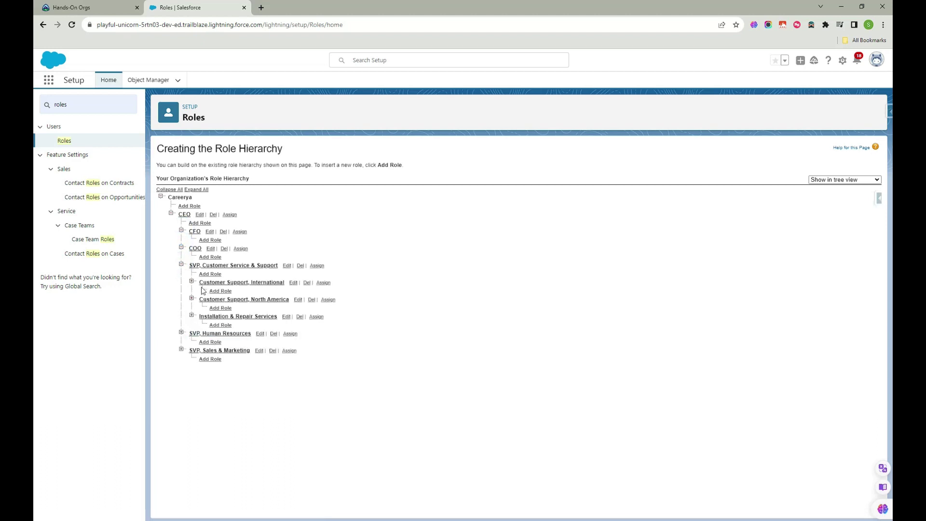
{"action": "left_click", "coordinate": [192, 282]}
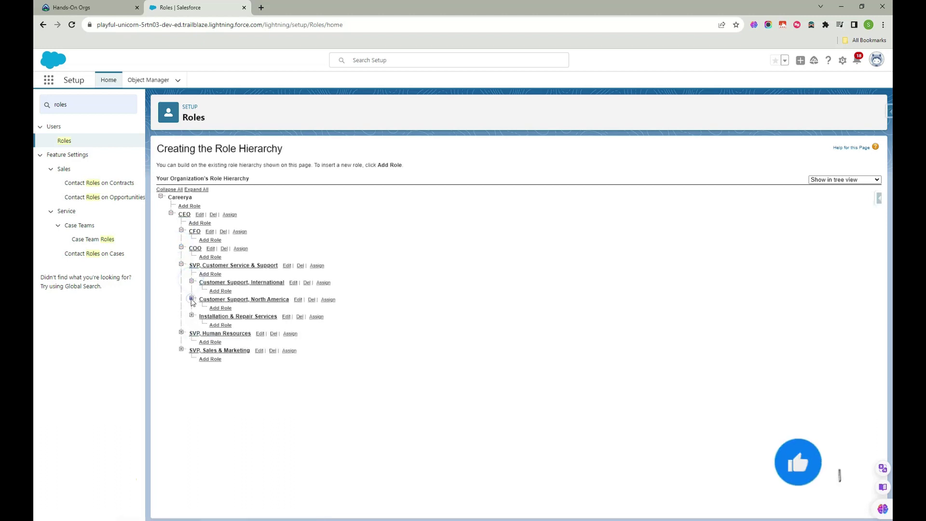
{"action": "left_click", "coordinate": [191, 299]}
{"action": "left_click", "coordinate": [181, 333]}
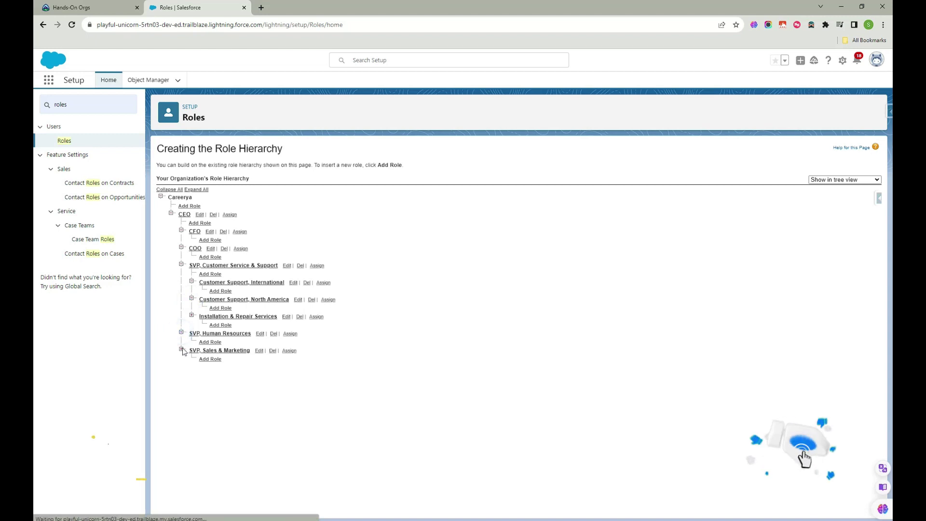
{"action": "left_click", "coordinate": [181, 350]}
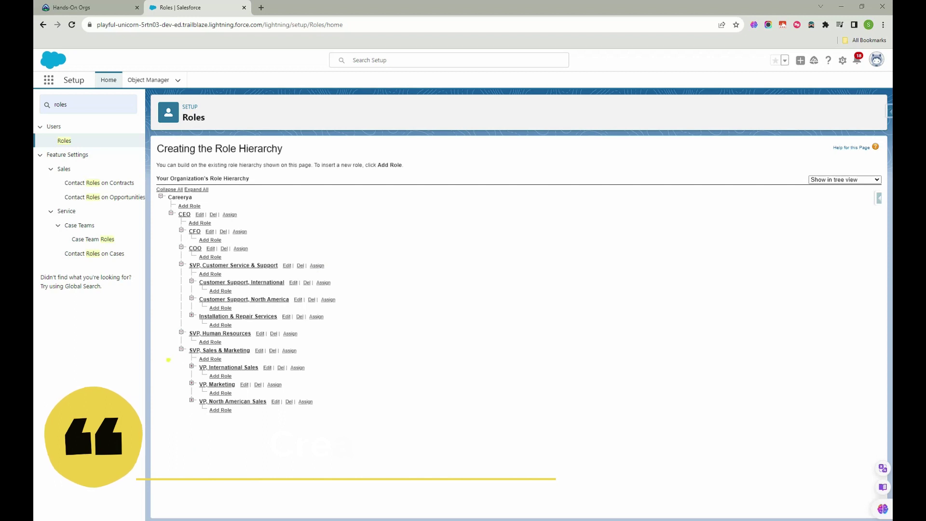
{"action": "mouse_move", "coordinate": [577, 198]}
{"action": "left_mouse_down"}
{"action": "mouse_move", "coordinate": [594, 225]}
{"action": "mouse_move", "coordinate": [595, 198]}
{"action": "mouse_move", "coordinate": [626, 198]}
{"action": "left_mouse_up"}
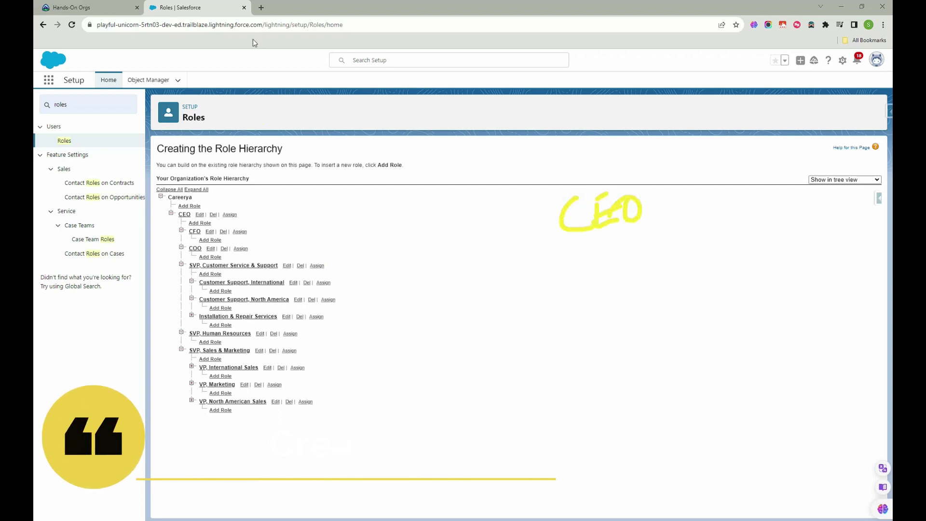
Switch Dark Reader back to a dark theme for the page.
{"action": "left_click", "coordinate": [811, 24]}
{"action": "left_click", "coordinate": [730, 60]}
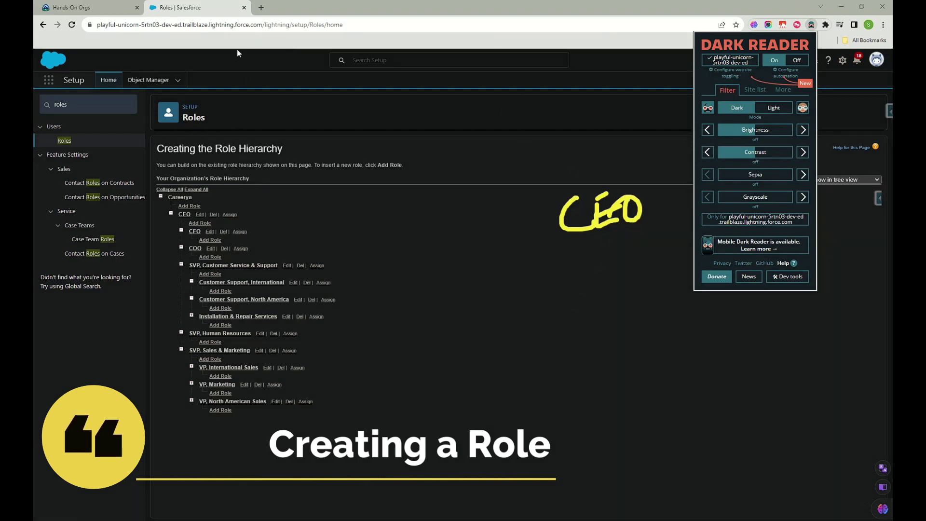
{"action": "left_click", "coordinate": [812, 25]}
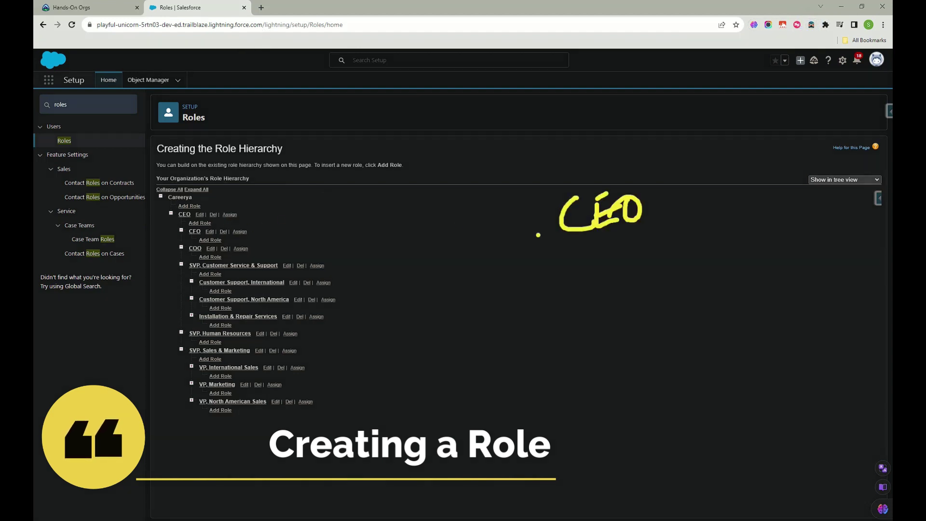
Sketch an org chart from CEO down to CFO, COO, SVP and the CSI/CSN support roles.
{"action": "mouse_move", "coordinate": [587, 239]}
{"action": "left_mouse_down"}
{"action": "mouse_move", "coordinate": [524, 303]}
{"action": "mouse_move", "coordinate": [529, 308]}
{"action": "mouse_move", "coordinate": [554, 277]}
{"action": "mouse_move", "coordinate": [569, 295]}
{"action": "mouse_move", "coordinate": [616, 251]}
{"action": "mouse_move", "coordinate": [669, 295]}
{"action": "mouse_move", "coordinate": [675, 281]}
{"action": "left_mouse_up"}
{"action": "mouse_move", "coordinate": [689, 273]}
{"action": "left_mouse_down"}
{"action": "mouse_move", "coordinate": [689, 281]}
{"action": "mouse_move", "coordinate": [690, 270]}
{"action": "left_mouse_up"}
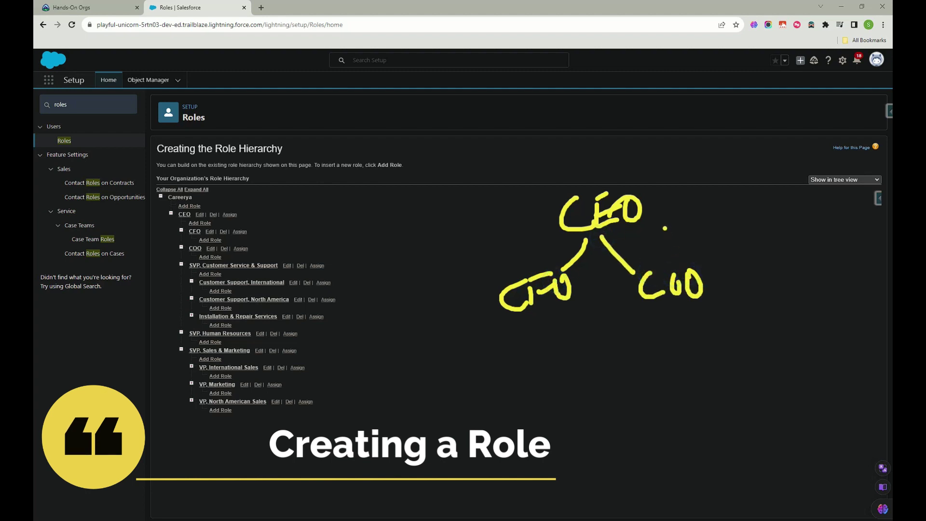
{"action": "mouse_move", "coordinate": [654, 223]}
{"action": "left_mouse_down"}
{"action": "mouse_move", "coordinate": [761, 297]}
{"action": "mouse_move", "coordinate": [791, 266]}
{"action": "mouse_move", "coordinate": [807, 300]}
{"action": "left_mouse_up"}
{"action": "left_click_drag", "start_coordinate": [807, 260], "coordinate": [807, 285]}
{"action": "left_click", "coordinate": [819, 292]}
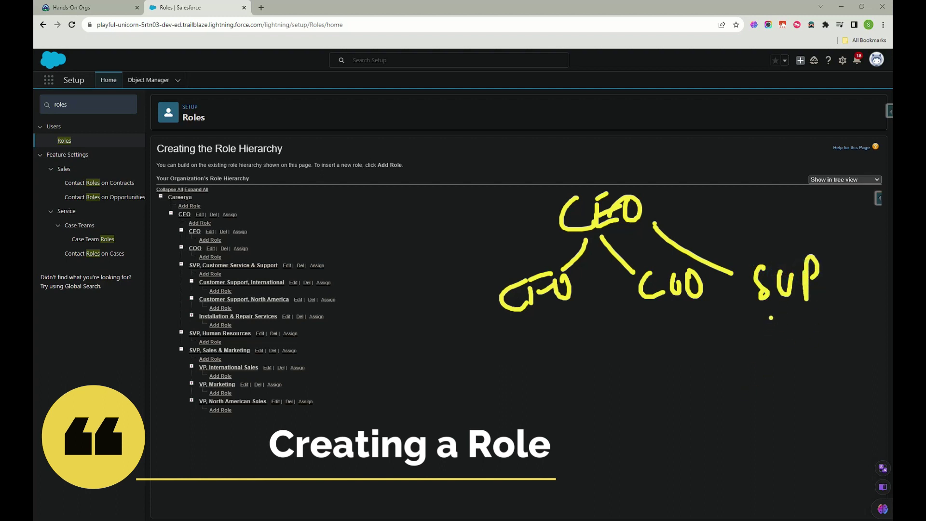
{"action": "mouse_move", "coordinate": [774, 312]}
{"action": "left_mouse_down"}
{"action": "mouse_move", "coordinate": [798, 380]}
{"action": "mouse_move", "coordinate": [733, 399]}
{"action": "mouse_move", "coordinate": [846, 345]}
{"action": "left_mouse_up"}
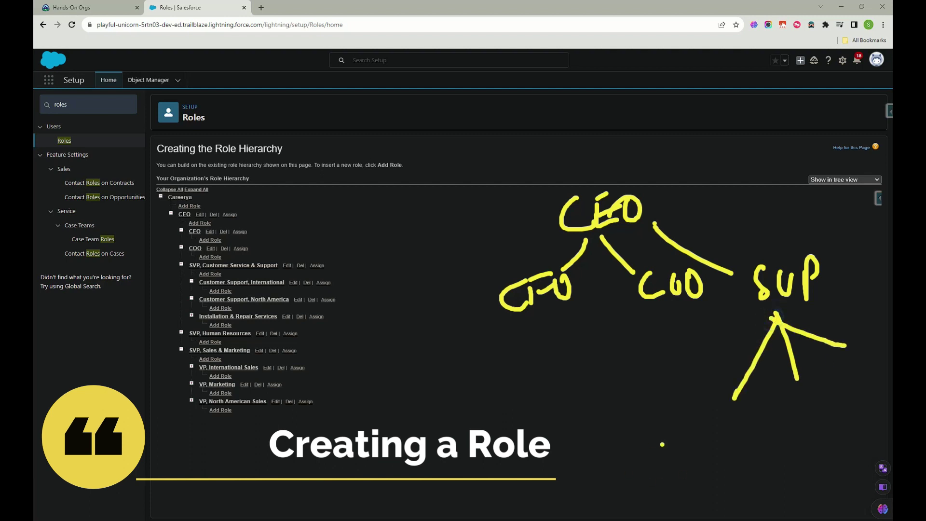
{"action": "left_click_drag", "start_coordinate": [679, 413], "coordinate": [682, 442]}
{"action": "left_click_drag", "start_coordinate": [707, 406], "coordinate": [690, 440]}
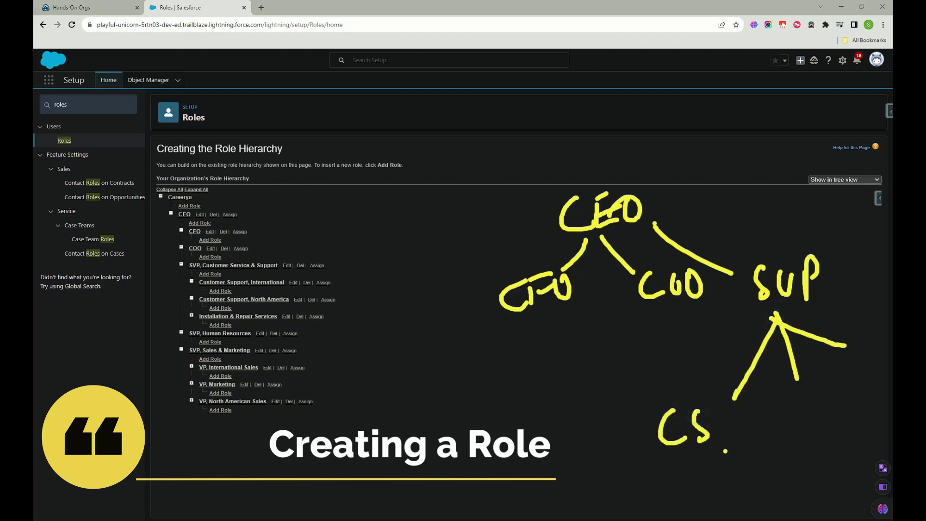
{"action": "left_click_drag", "start_coordinate": [718, 406], "coordinate": [731, 451]}
{"action": "mouse_move", "coordinate": [804, 400]}
{"action": "left_mouse_down"}
{"action": "mouse_move", "coordinate": [808, 426]}
{"action": "mouse_move", "coordinate": [849, 406]}
{"action": "left_mouse_up"}
{"action": "mouse_move", "coordinate": [856, 369]}
{"action": "left_mouse_down"}
{"action": "mouse_move", "coordinate": [853, 352]}
{"action": "mouse_move", "coordinate": [850, 376]}
{"action": "mouse_move", "coordinate": [830, 375]}
{"action": "left_mouse_up"}
{"action": "mouse_move", "coordinate": [860, 344]}
{"action": "left_mouse_down"}
{"action": "mouse_move", "coordinate": [860, 372]}
{"action": "mouse_move", "coordinate": [885, 361]}
{"action": "left_mouse_up"}
{"action": "left_click", "coordinate": [882, 352]}
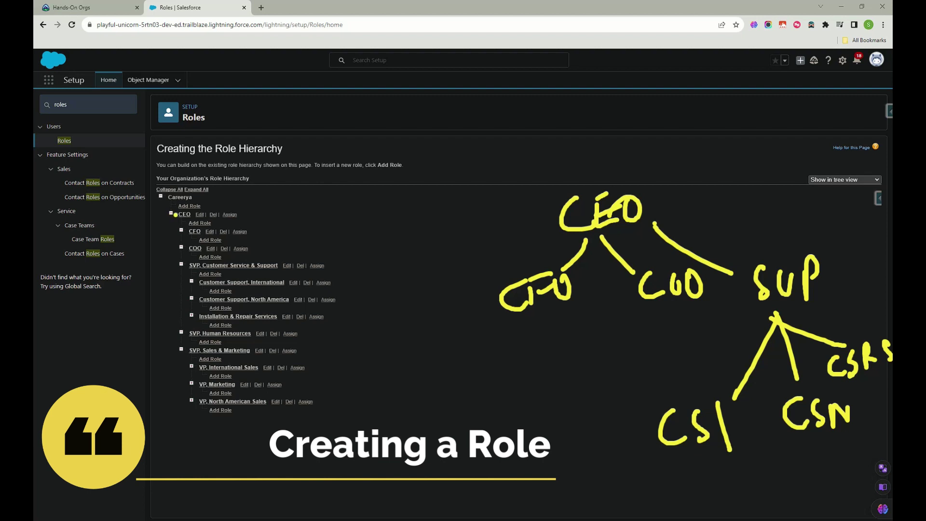
Mark the SVP and VP roles in the tree, clear the drawings, and expand VP, North American Sales.
{"action": "mouse_move", "coordinate": [175, 214]}
{"action": "left_mouse_down"}
{"action": "mouse_move", "coordinate": [163, 405]}
{"action": "mouse_move", "coordinate": [243, 453]}
{"action": "mouse_move", "coordinate": [396, 291]}
{"action": "mouse_move", "coordinate": [278, 205]}
{"action": "mouse_move", "coordinate": [169, 208]}
{"action": "left_mouse_up"}
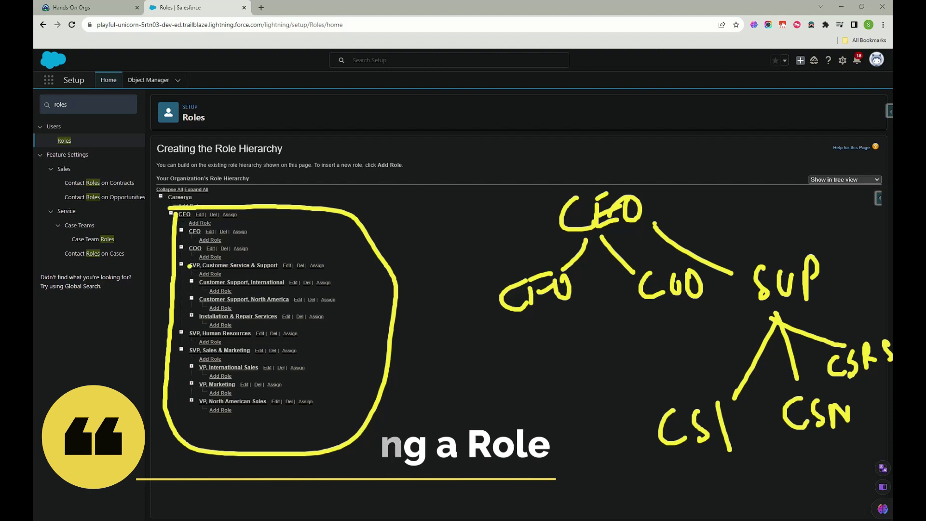
{"action": "mouse_move", "coordinate": [179, 274]}
{"action": "left_mouse_down"}
{"action": "mouse_move", "coordinate": [338, 264]}
{"action": "mouse_move", "coordinate": [188, 251]}
{"action": "mouse_move", "coordinate": [178, 272]}
{"action": "mouse_move", "coordinate": [193, 320]}
{"action": "mouse_move", "coordinate": [339, 321]}
{"action": "mouse_move", "coordinate": [345, 281]}
{"action": "mouse_move", "coordinate": [233, 268]}
{"action": "mouse_move", "coordinate": [193, 275]}
{"action": "left_mouse_up"}
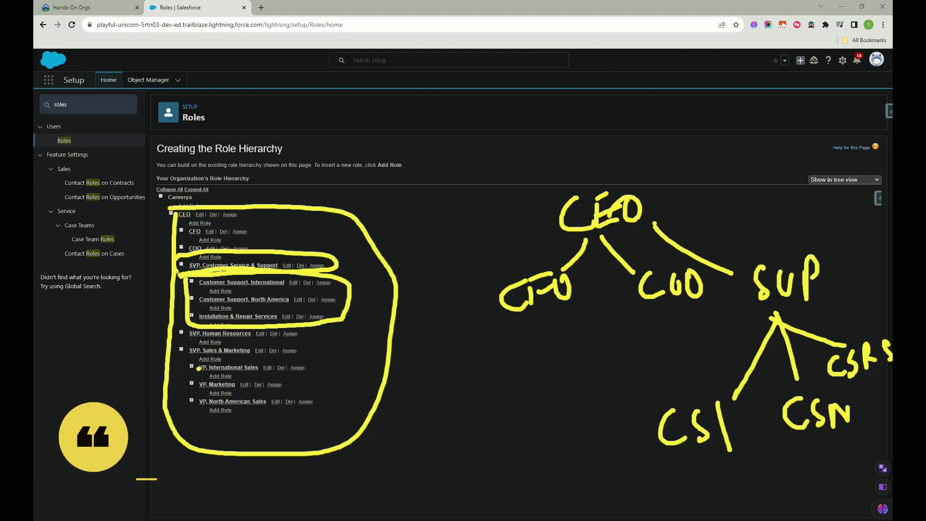
{"action": "left_click_drag", "start_coordinate": [184, 362], "coordinate": [181, 402]}
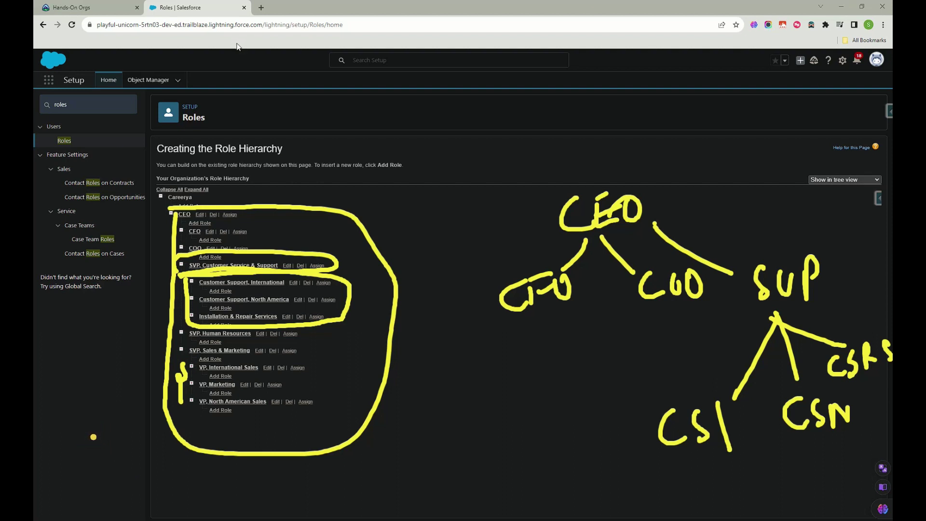
{"action": "key", "text": "e"}
{"action": "key", "text": "ctrl+z"}
{"action": "key", "text": "e"}
{"action": "left_click", "coordinate": [192, 400]}
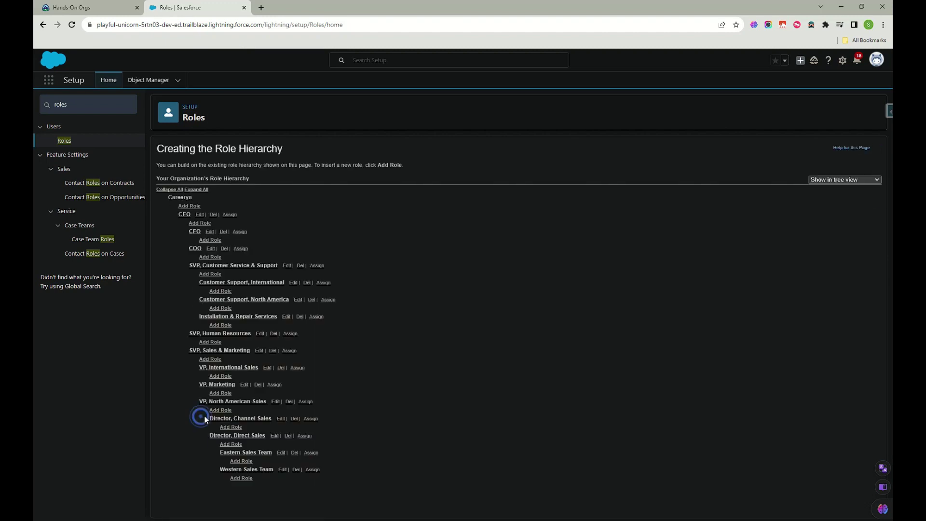
Expand the director roles to reveal the Eastern and Western Sales Teams, then clear the drawings.
{"action": "left_click", "coordinate": [213, 469]}
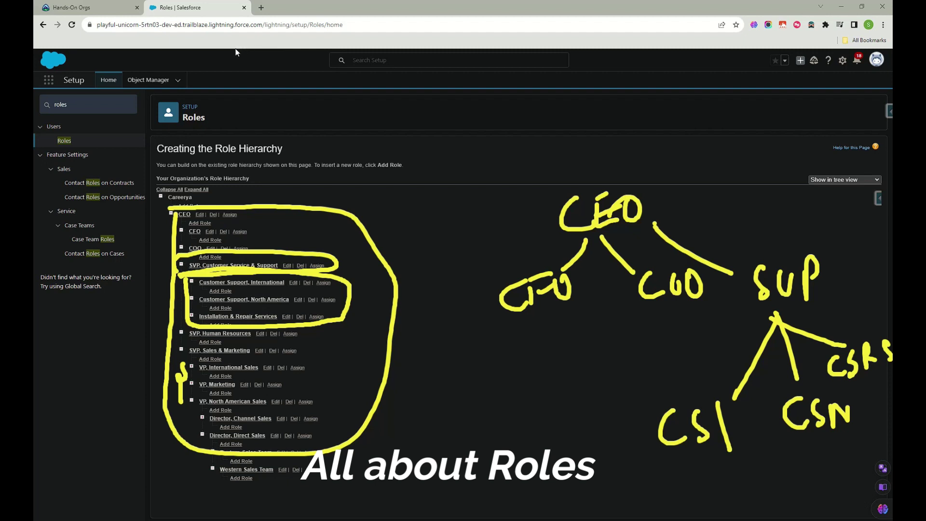
{"action": "key", "text": "Escape"}
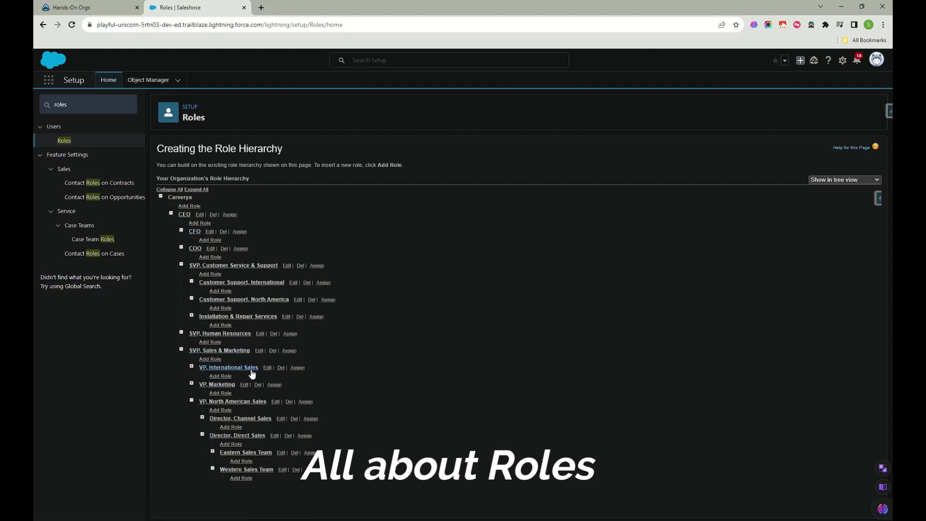
Add the role 'AVP, Sales & Marketing' reporting to SVP, Sales & Marketing and save it.
{"action": "left_click", "coordinate": [211, 359]}
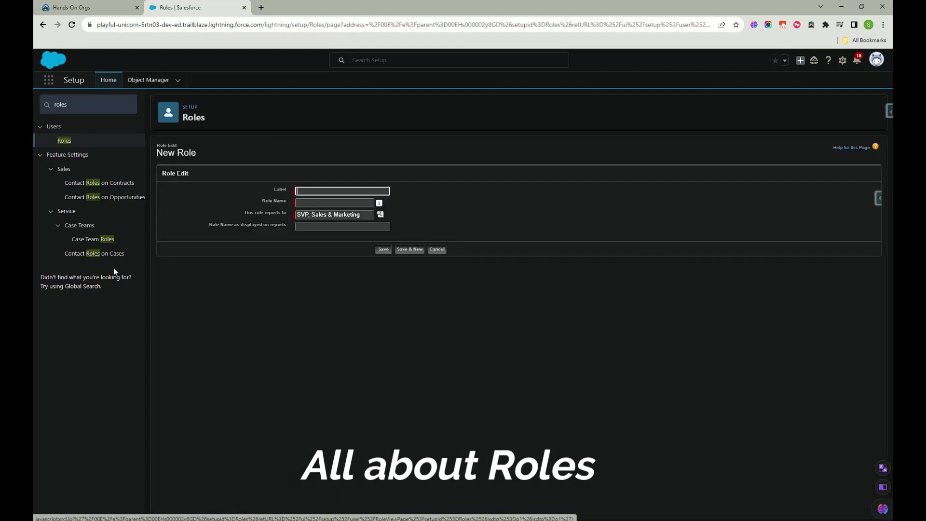
{"action": "left_click", "coordinate": [381, 216]}
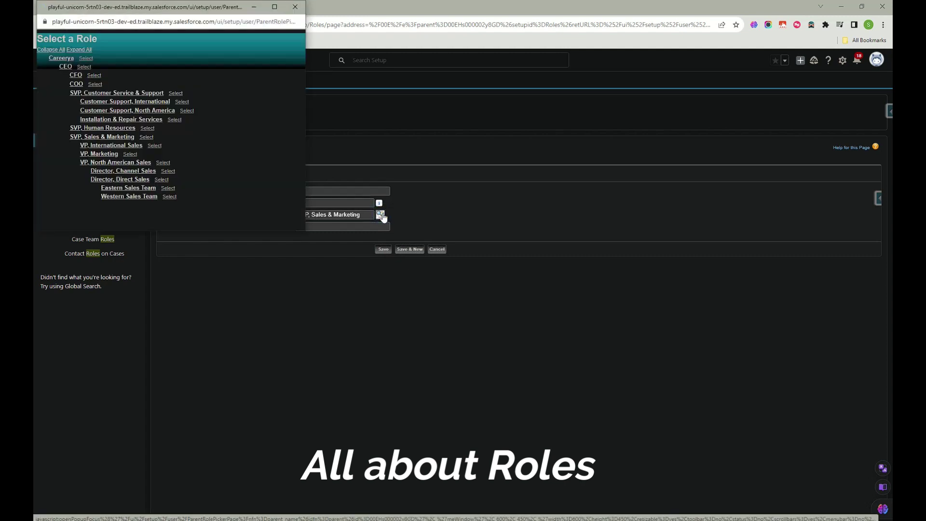
{"action": "left_click", "coordinate": [295, 6]}
{"action": "left_click", "coordinate": [333, 190]}
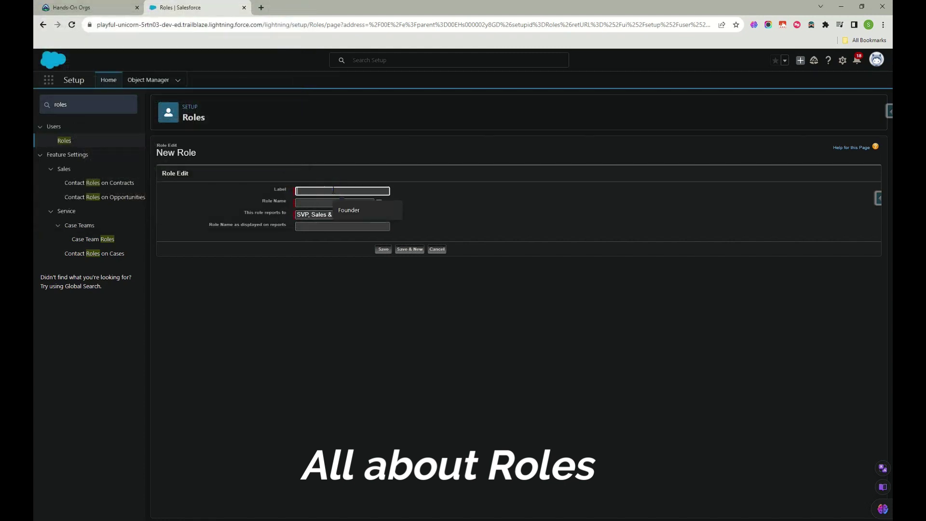
{"action": "type", "text": "AVP"}
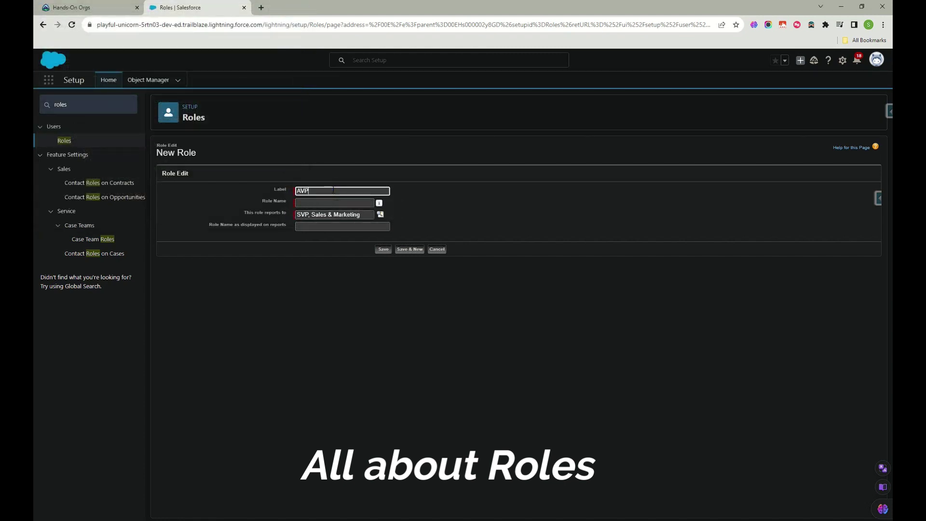
{"action": "type", "text": ", Sales & Marketinhgg"}
{"action": "key", "text": "Tab"}
{"action": "left_click", "coordinate": [320, 227]}
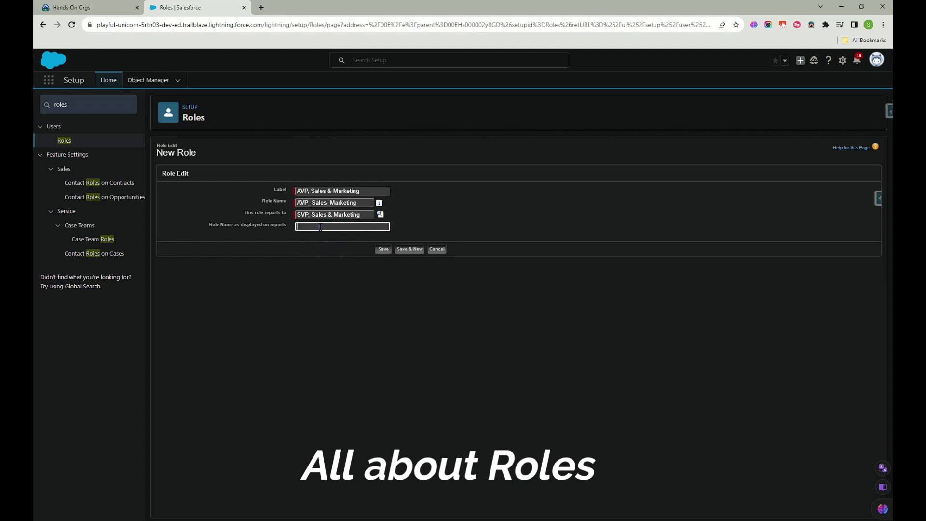
{"action": "left_click", "coordinate": [387, 250]}
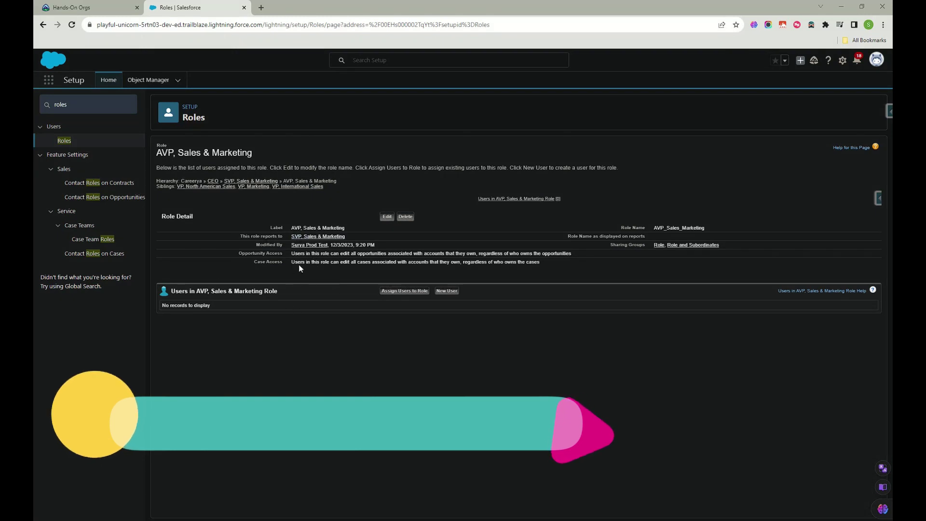
Highlight the opportunity and case access descriptions, then go to Assign Users to Role.
{"action": "left_click_drag", "start_coordinate": [290, 253], "coordinate": [581, 253]}
{"action": "left_click", "coordinate": [577, 259]}
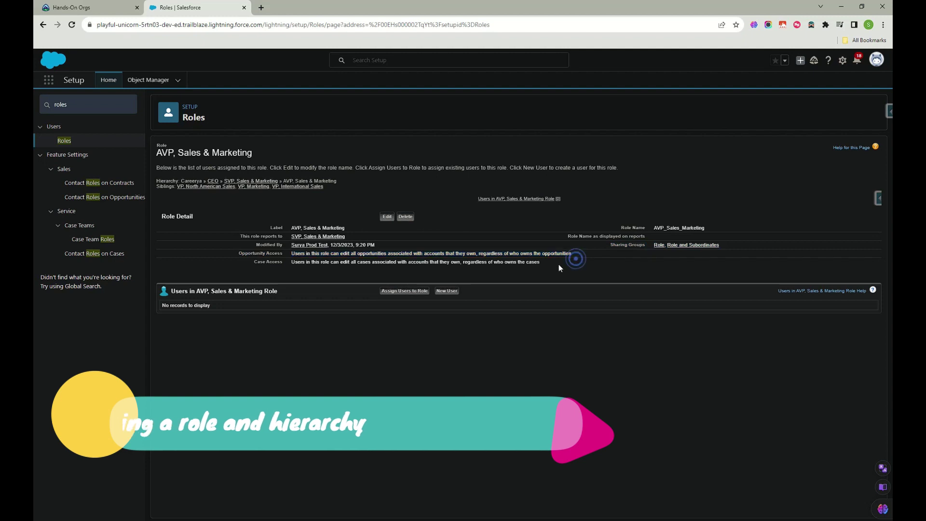
{"action": "left_click_drag", "start_coordinate": [288, 262], "coordinate": [542, 268]}
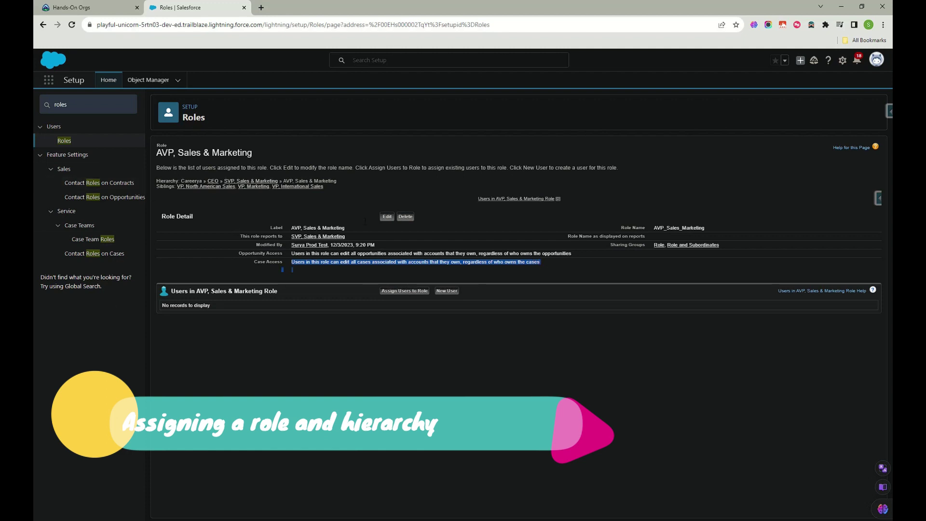
{"action": "left_click", "coordinate": [409, 291]}
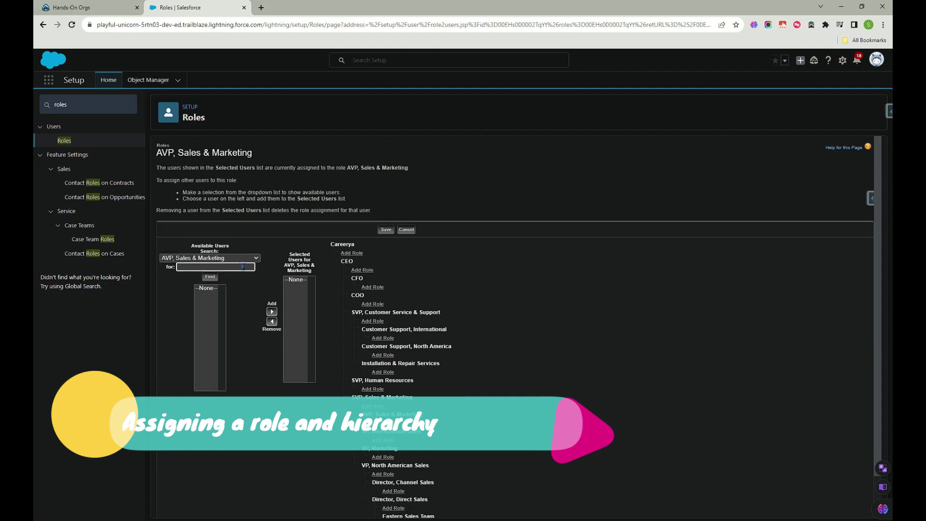
Search All Users, add the viewer user to AVP, Sales & Marketing, and save the assignment.
{"action": "left_click", "coordinate": [257, 258]}
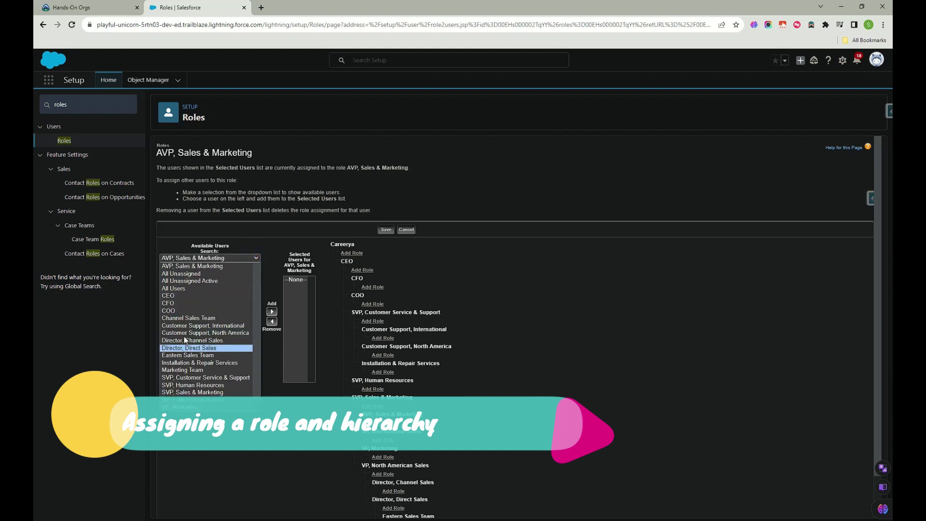
{"action": "left_click", "coordinate": [184, 288]}
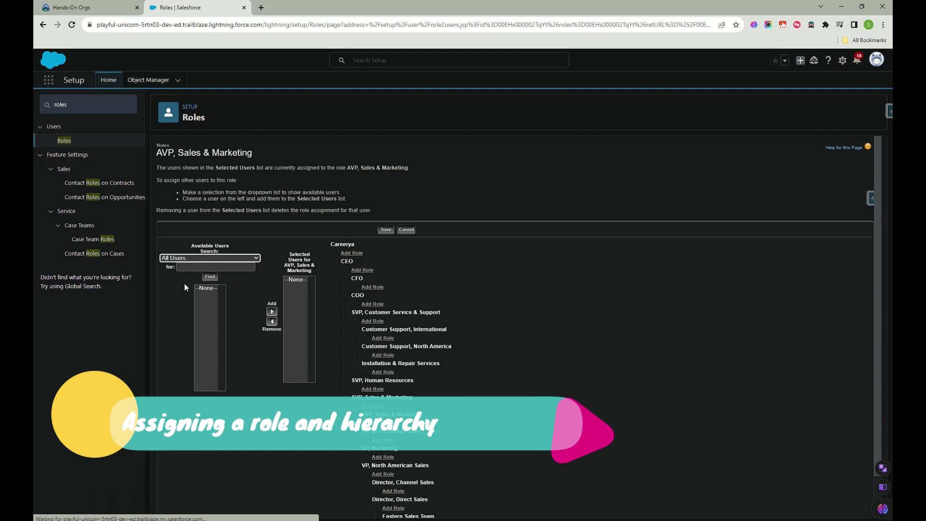
{"action": "left_click", "coordinate": [212, 278]}
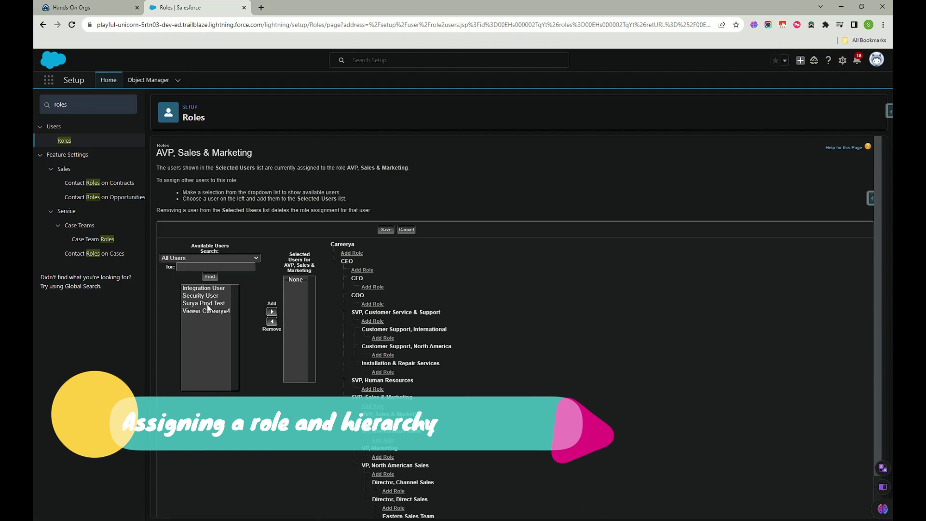
{"action": "left_click", "coordinate": [208, 304]}
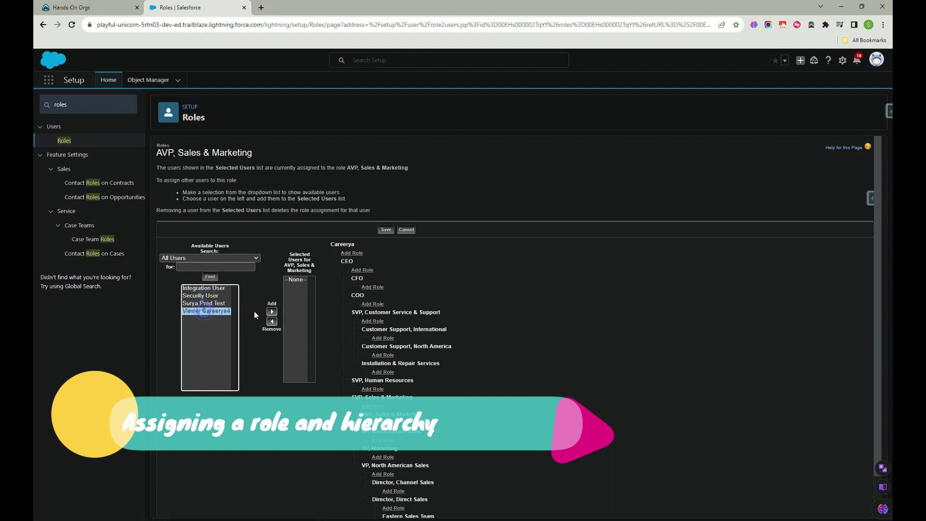
{"action": "left_click", "coordinate": [272, 312]}
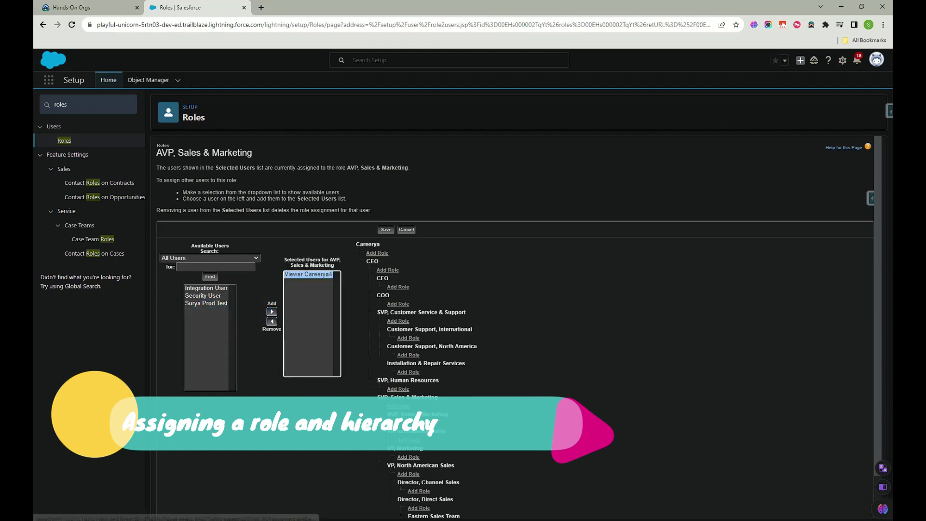
{"action": "scroll", "coordinate": [414, 362], "scroll_direction": "down", "scroll_amount": 1}
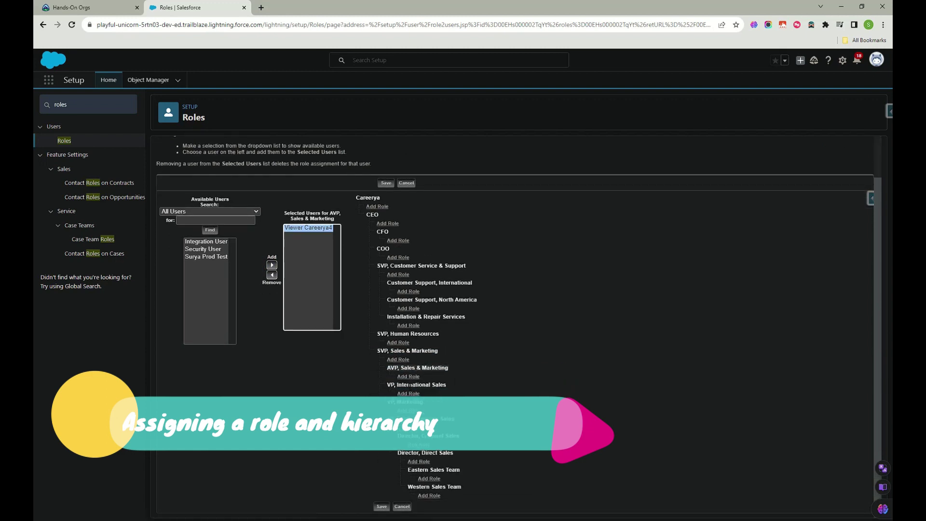
{"action": "scroll", "coordinate": [375, 510], "scroll_direction": "up", "scroll_amount": 1}
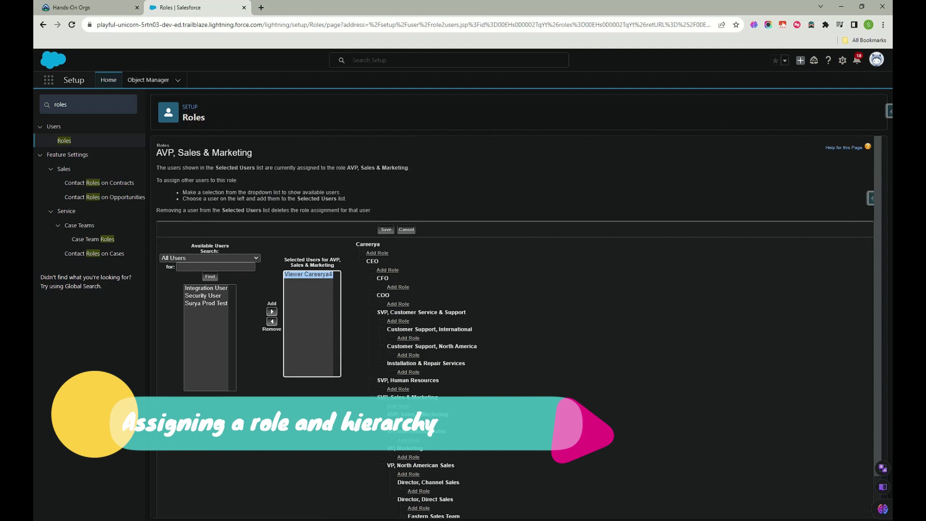
{"action": "scroll", "coordinate": [386, 393], "scroll_direction": "down", "scroll_amount": 1}
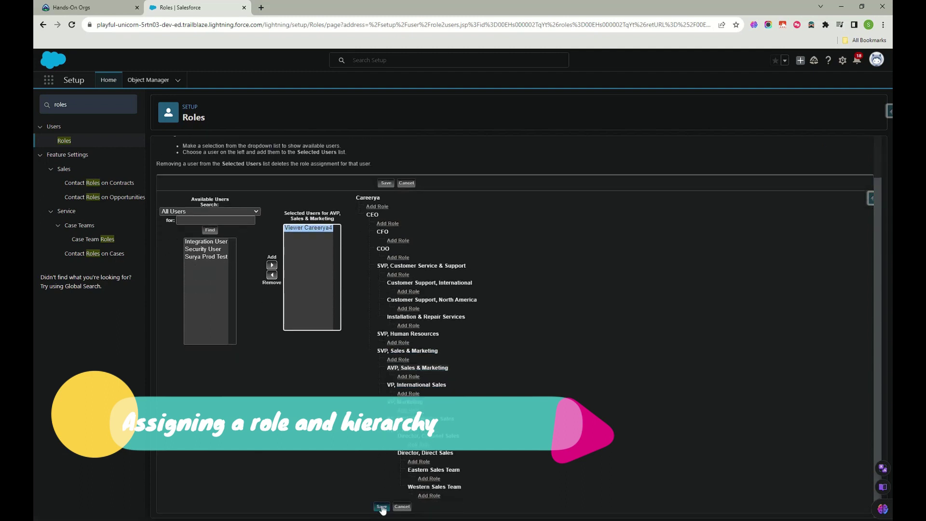
{"action": "left_click", "coordinate": [382, 508]}
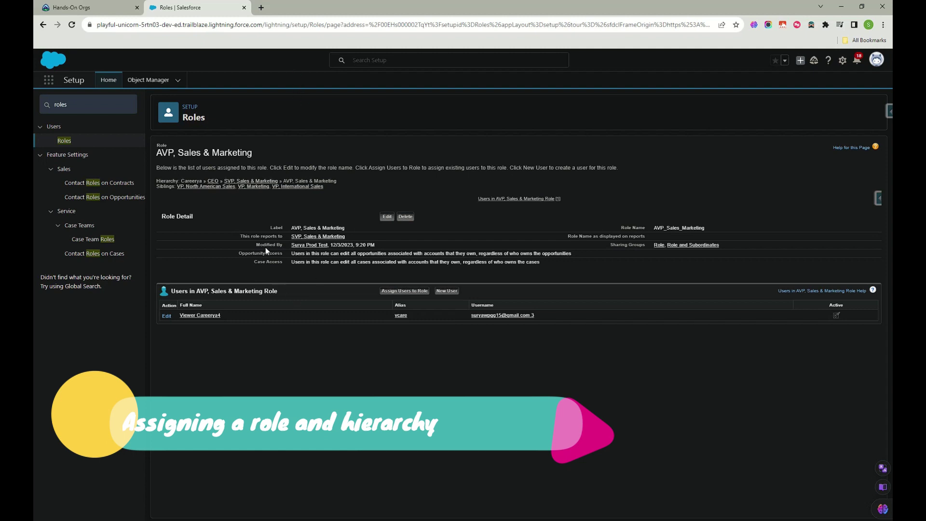
{"action": "left_click_drag", "start_coordinate": [265, 247], "coordinate": [545, 263]}
Search Google Images for 'organization hierarchy' and preview the Crowjack hierarchical structure chart.
{"action": "left_click", "coordinate": [574, 360]}
{"action": "left_click", "coordinate": [261, 7]}
{"action": "left_click", "coordinate": [290, 27]}
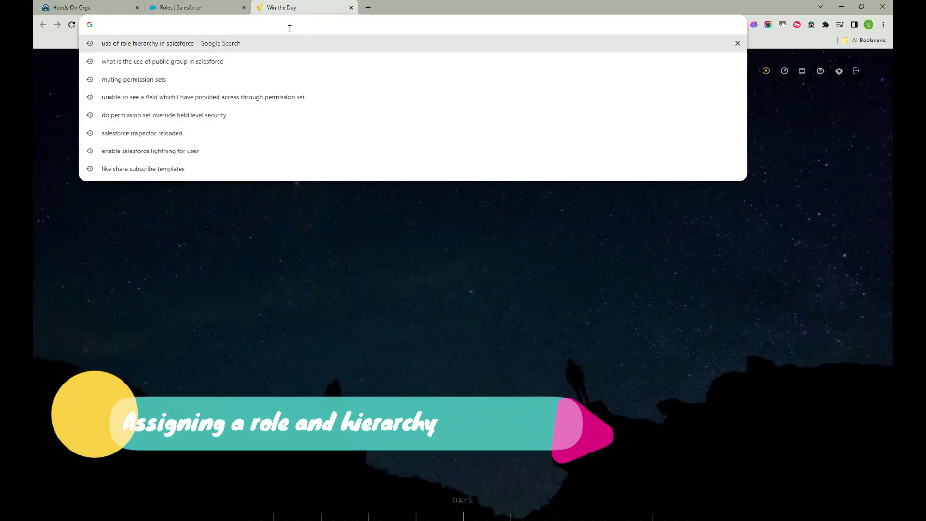
{"action": "type", "text": "org"}
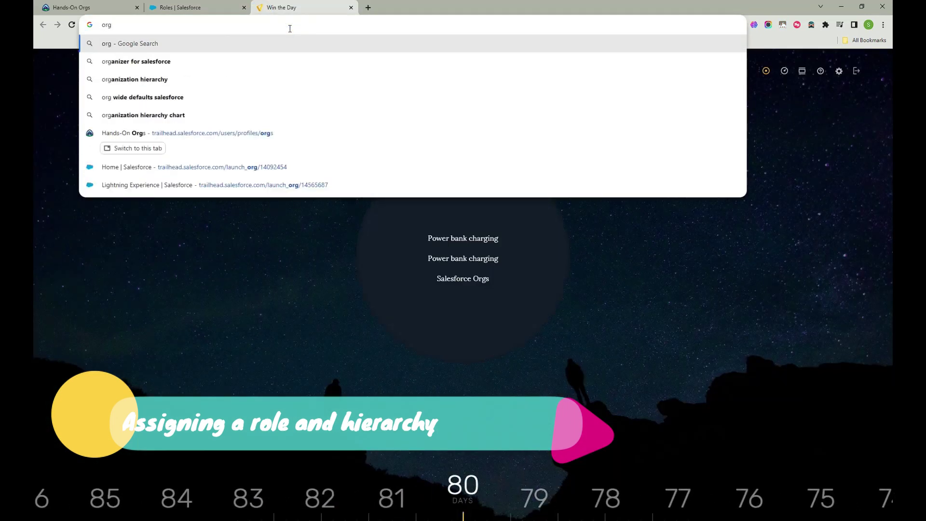
{"action": "key", "text": "Down"}
{"action": "key", "text": "Down"}
{"action": "key", "text": "Return"}
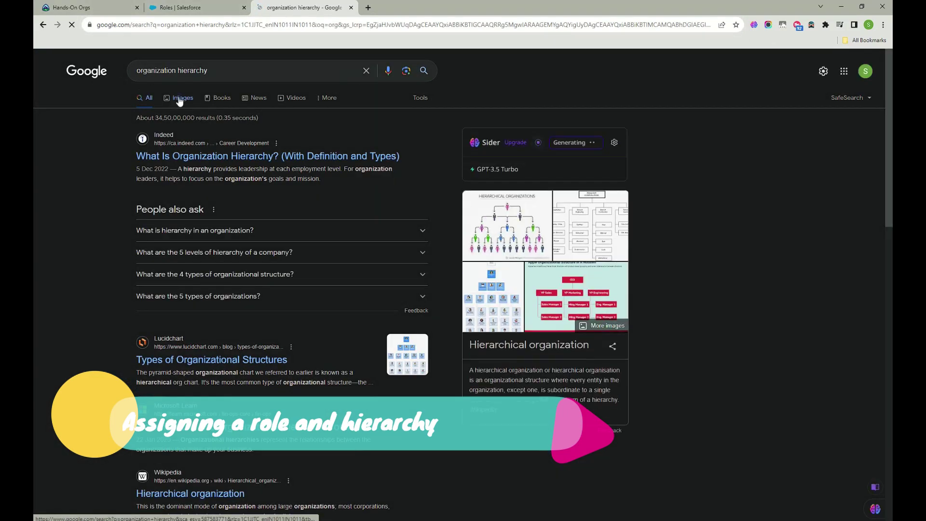
{"action": "left_click", "coordinate": [180, 98]}
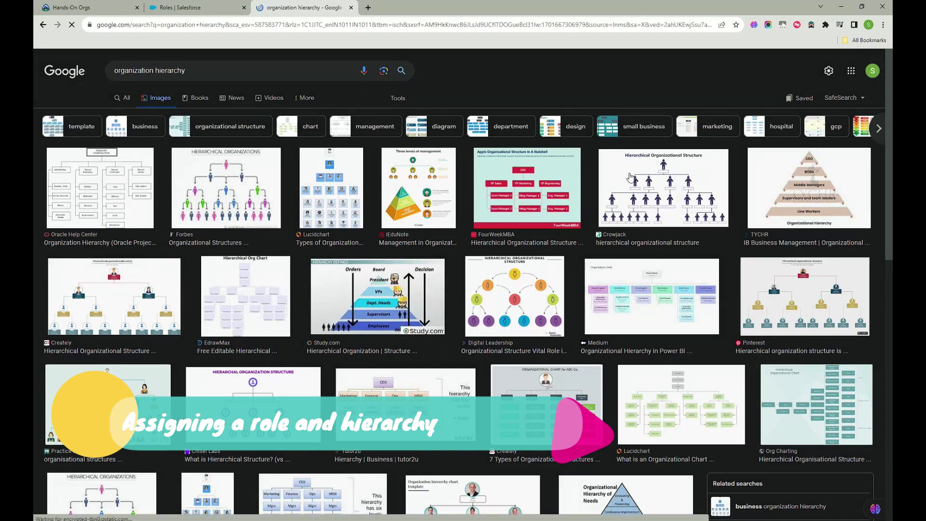
{"action": "left_click", "coordinate": [677, 182]}
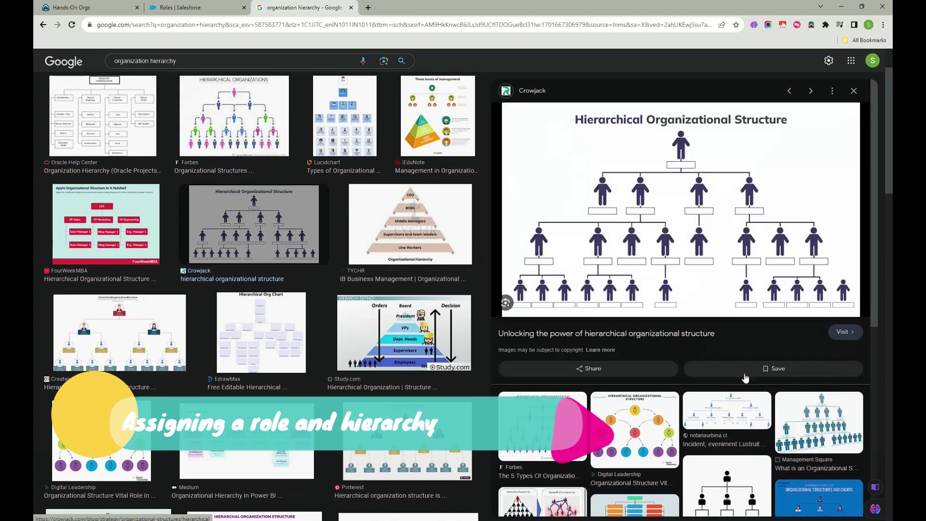
Open the Crowjack hierarchical organizational structure article and clear the pen drawings over its chart.
{"action": "left_click", "coordinate": [739, 249]}
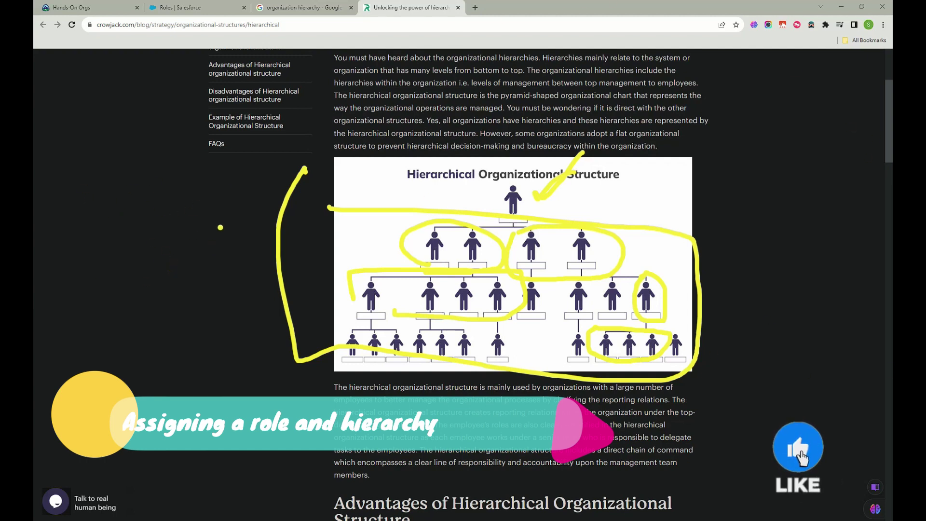
{"action": "key", "text": "Escape"}
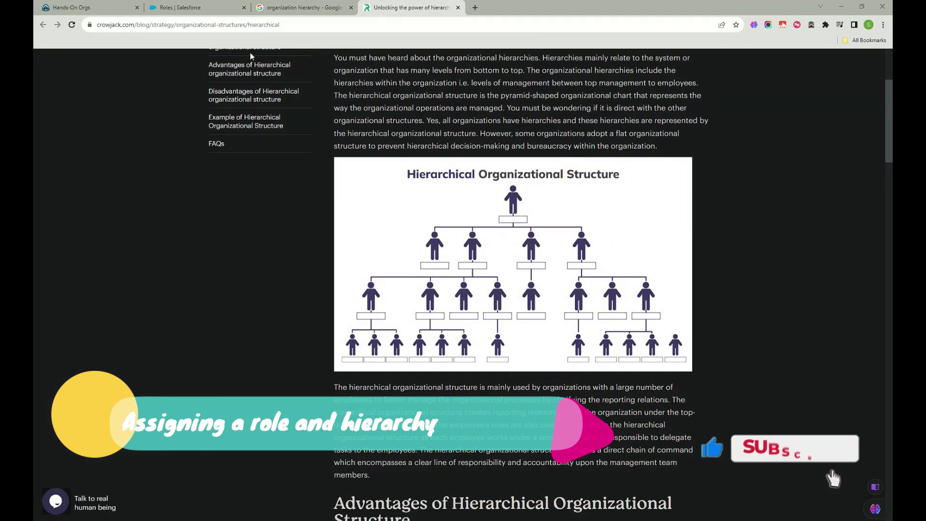